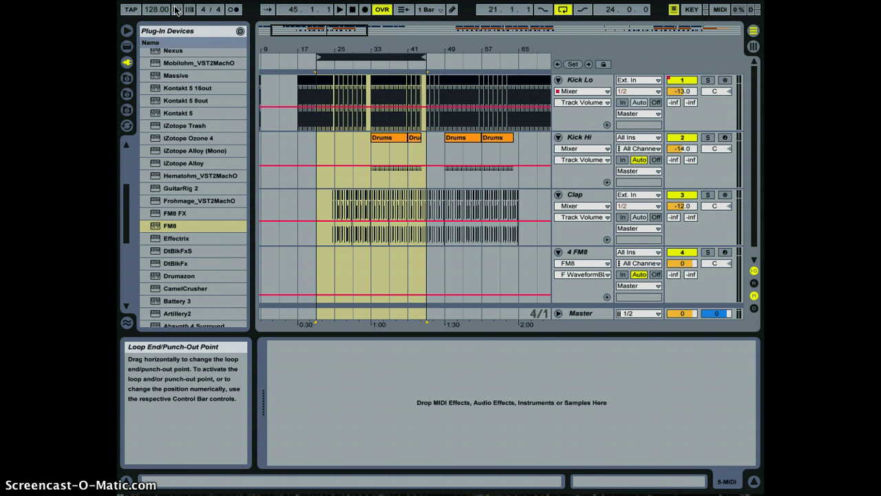
- Load the FM8 plug-in instrument onto the 5-MIDI track
key(space)
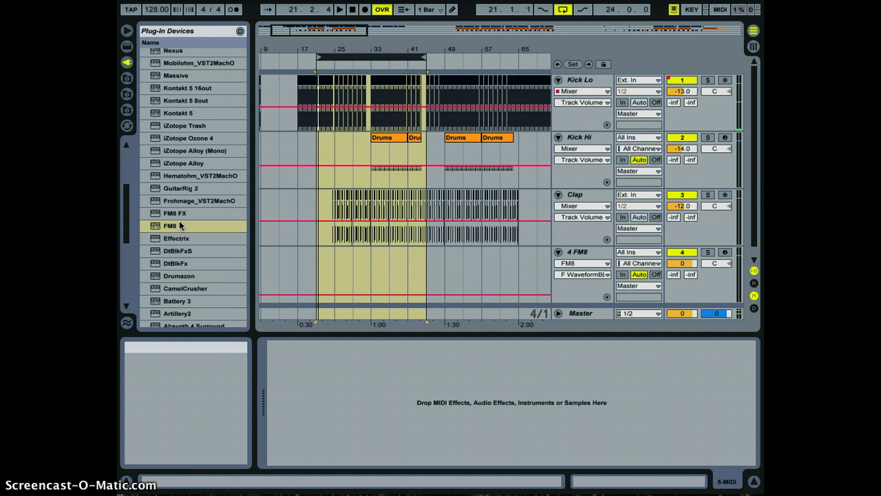
click(172, 226)
drag(173, 226, 305, 211)
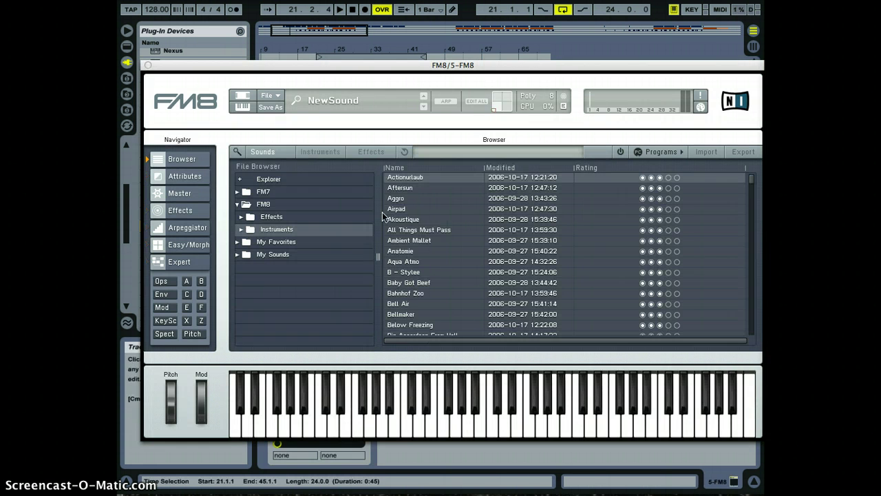
- Raise operator F's output level to 100 and set its waveform to Soft Square
click(201, 308)
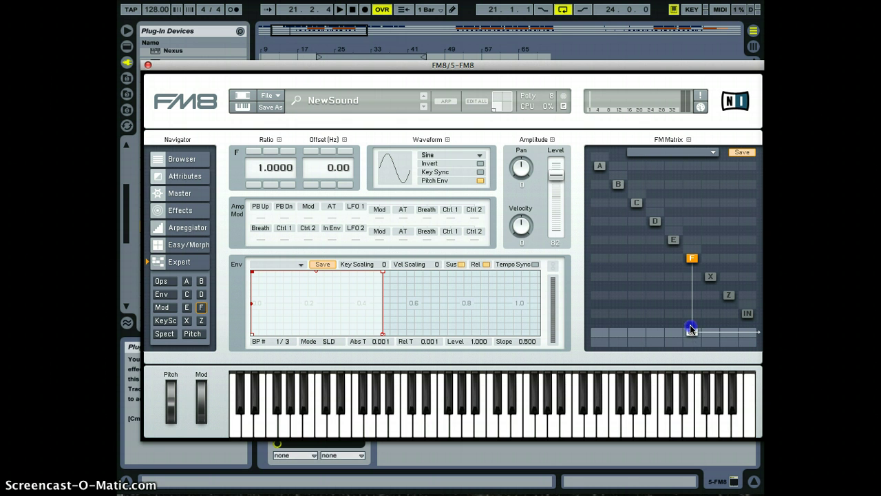
drag(691, 330, 688, 220)
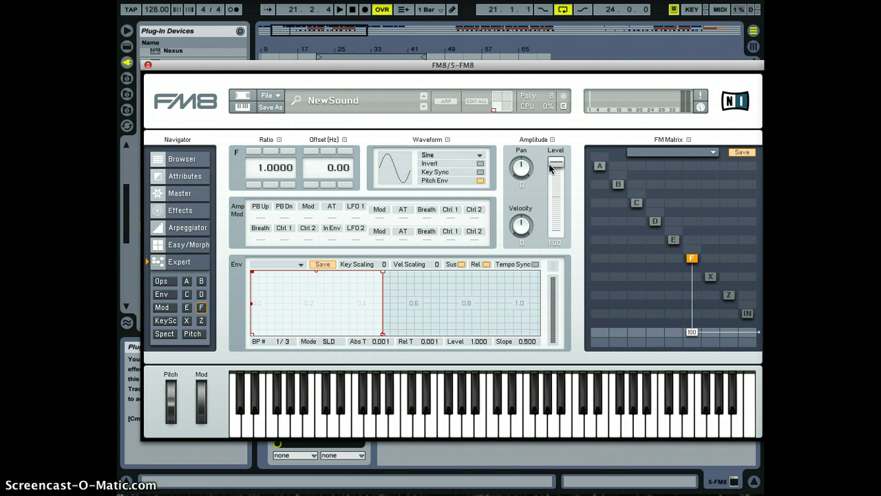
click(453, 157)
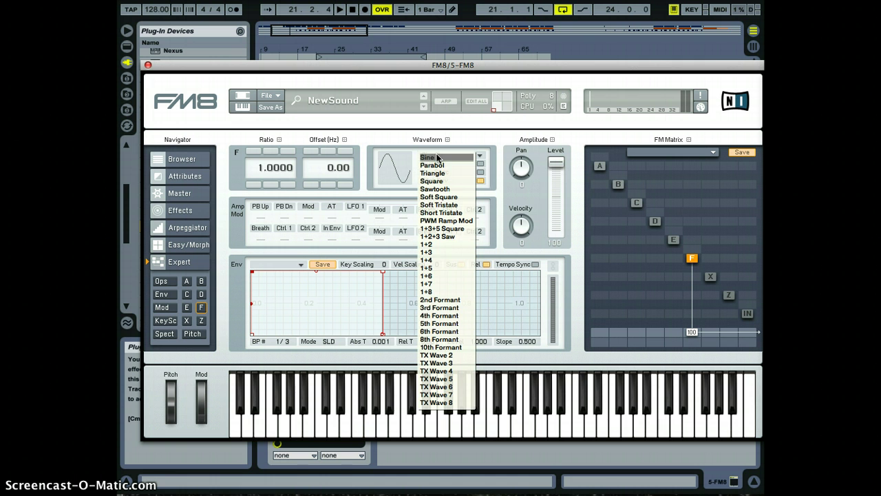
click(421, 197)
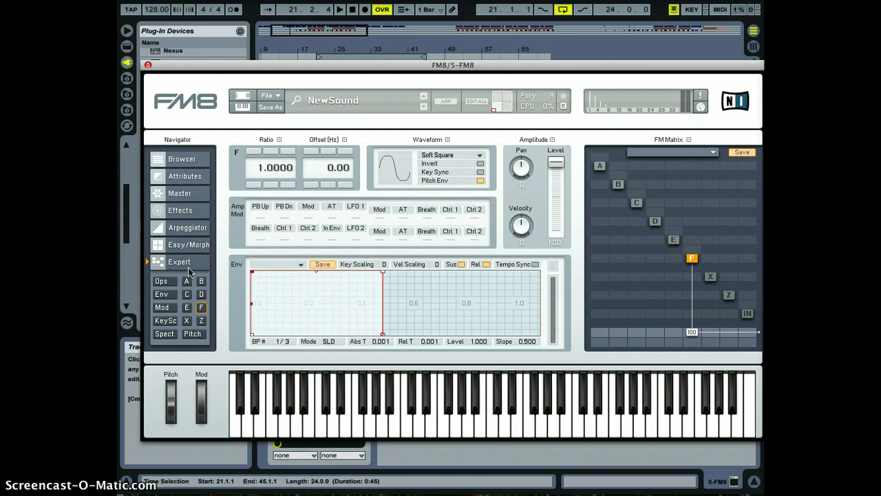
- Shape operator F's envelope with an attack of 0.028, a second point at 0.620 and a release of 0.108, and audition a few notes
drag(252, 275, 258, 271)
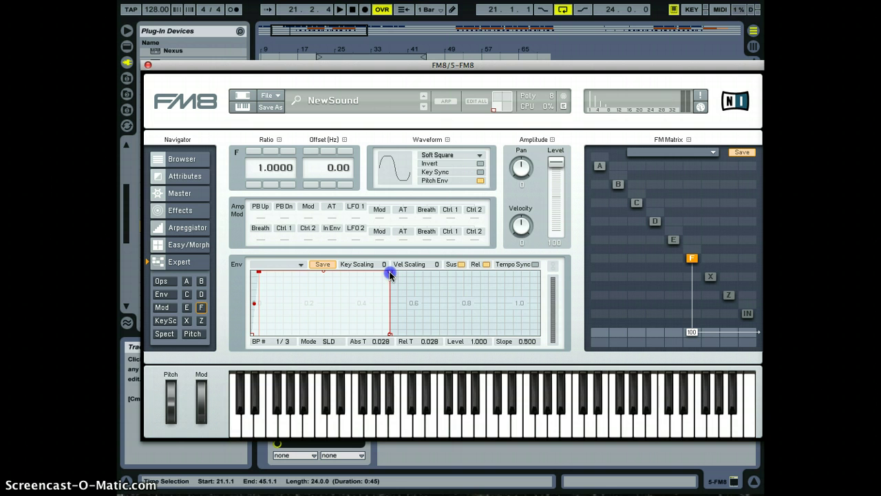
click(390, 273)
drag(390, 273, 414, 269)
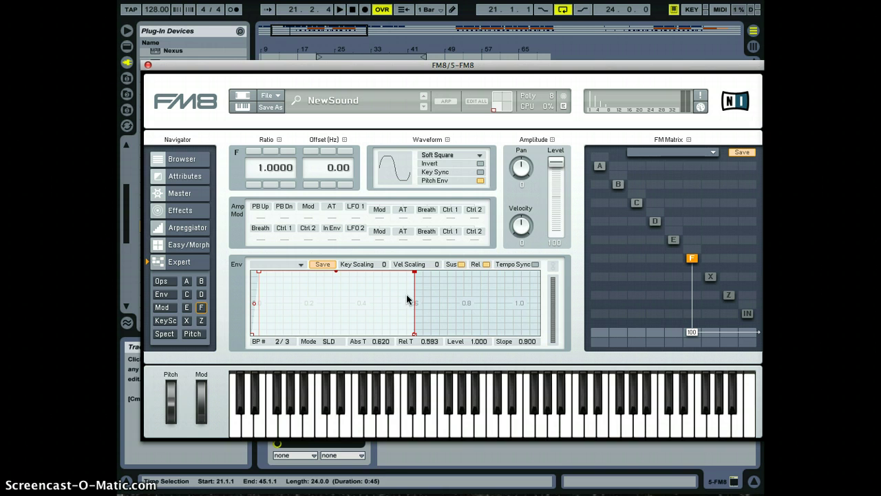
drag(413, 336, 441, 341)
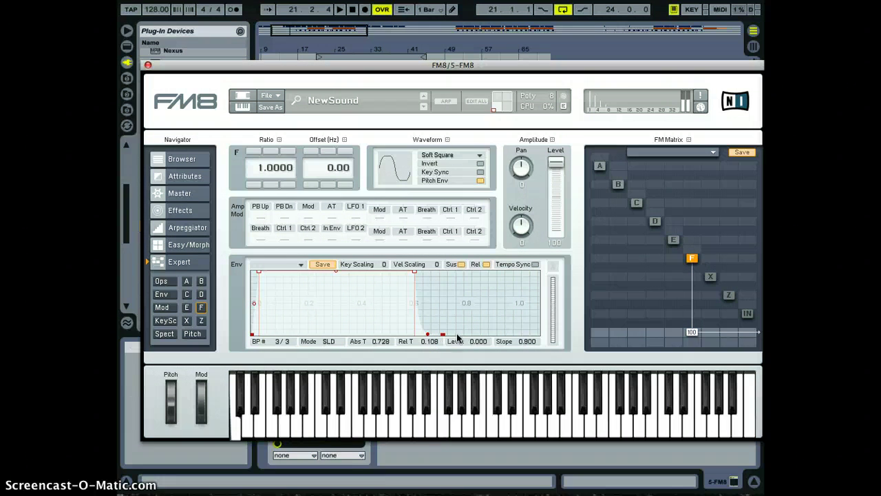
key(s)
key(d)
key(d)
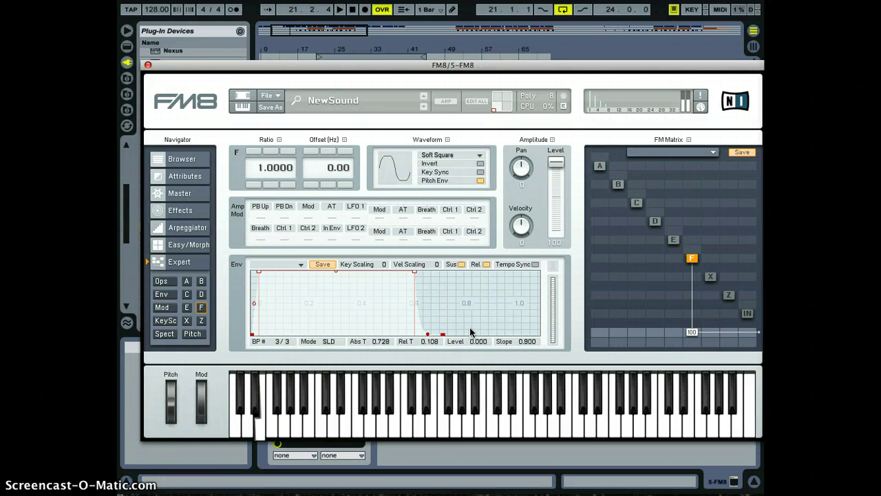
- Set operator C's waveform to Sawtooth
click(639, 206)
click(187, 295)
click(446, 155)
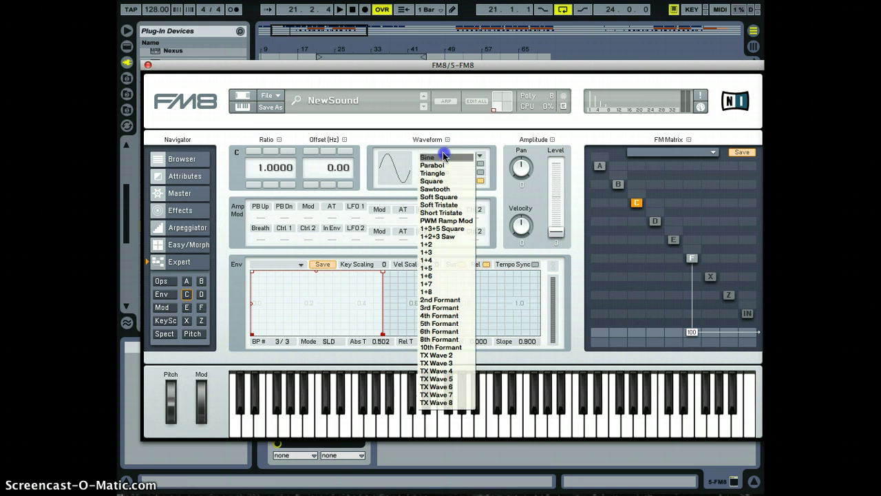
click(453, 191)
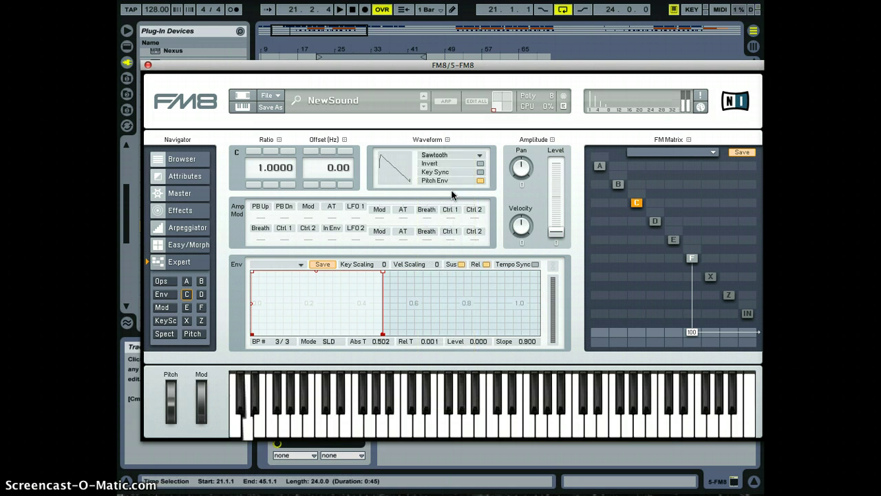
- Give operator C a feedback of 27 and route it into X, and X into Z, each at 100
mouse_move(638, 204)
mouse_down()
mouse_move(640, 193)
mouse_move(649, 212)
mouse_up()
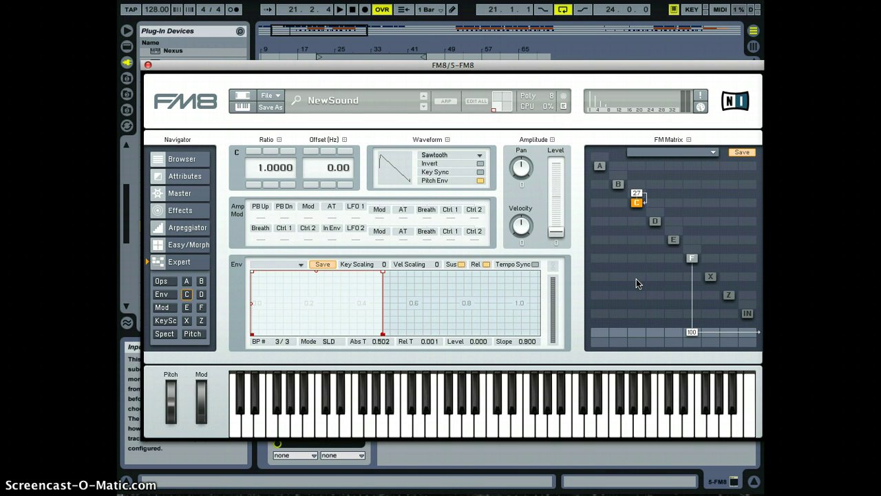
drag(636, 278, 636, 196)
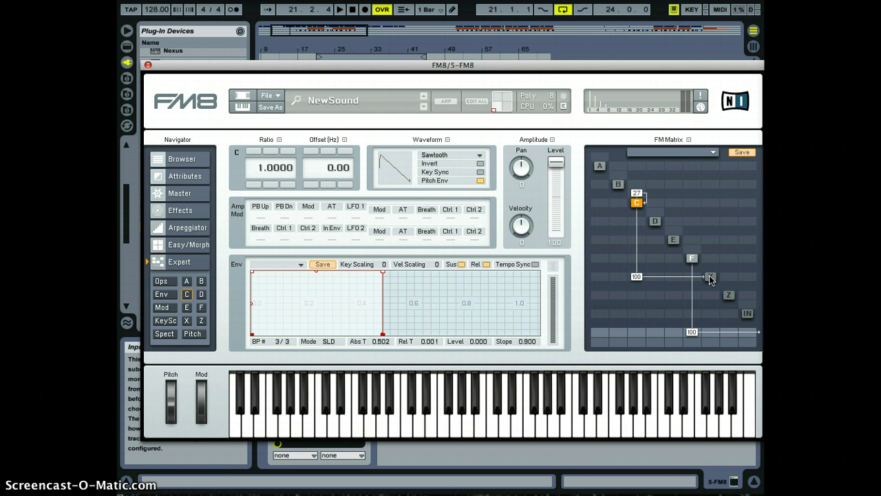
click(711, 278)
click(728, 294)
drag(710, 295, 743, 141)
- Try routing operator Z into F at 60 with a feedback of 23 on operator F
click(732, 262)
drag(732, 262, 728, 227)
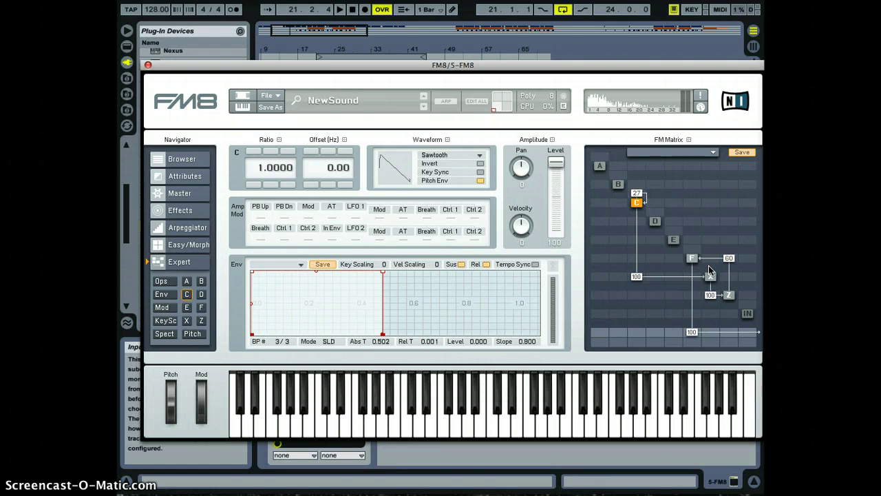
drag(692, 255, 692, 242)
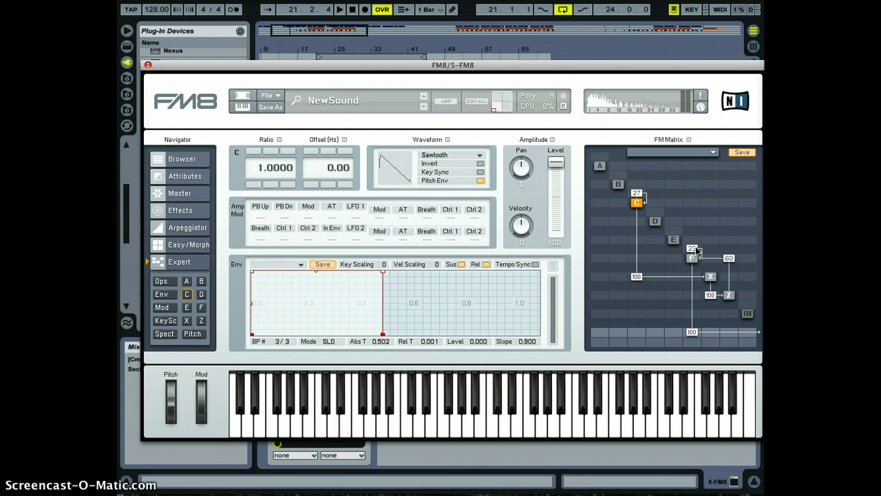
drag(697, 249, 730, 301)
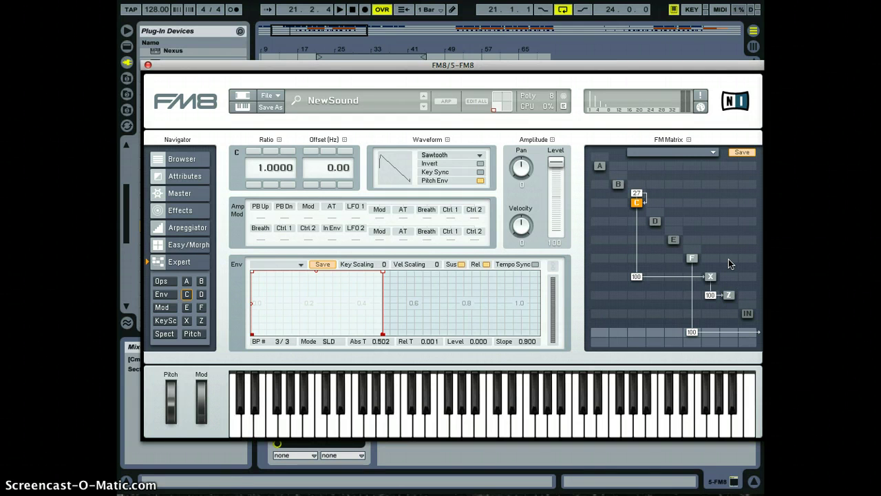
- Route operator Z into F at 61 and set operator F's feedback to 22
drag(729, 258, 730, 227)
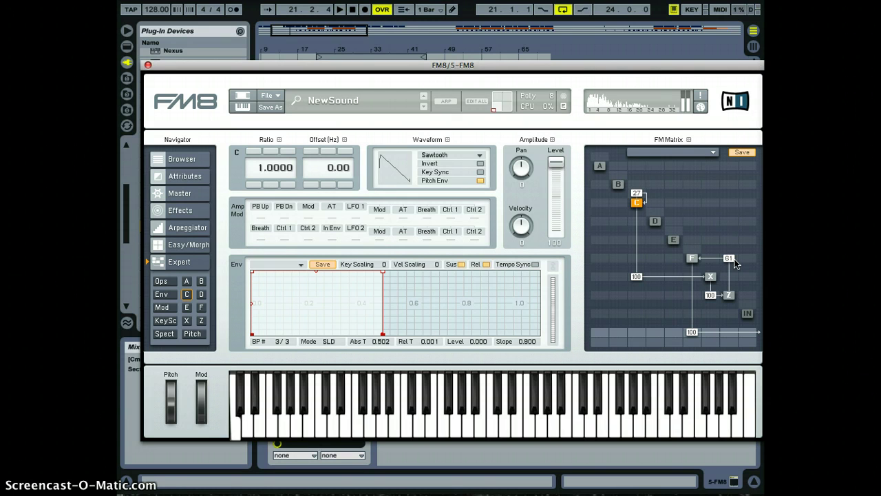
drag(695, 250, 697, 239)
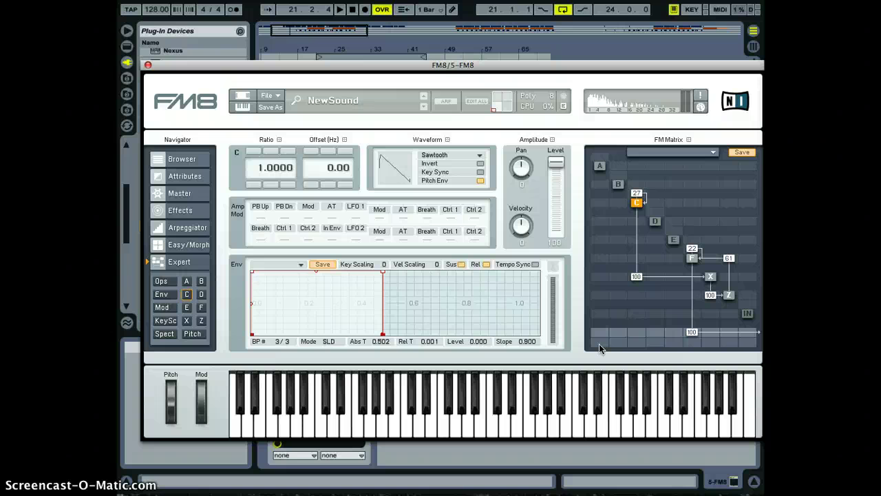
- Raise operator Z's filter cutoff to about 72 and set operator F's ratio to 0.0000
click(730, 296)
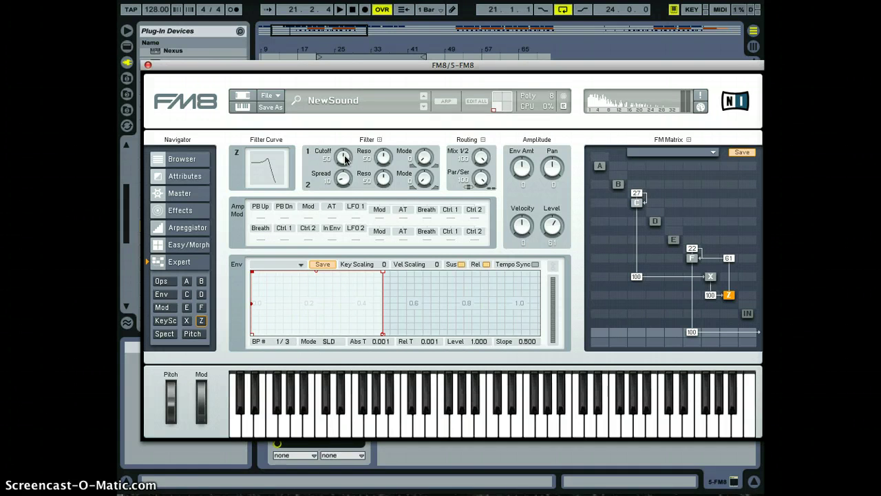
drag(344, 158, 346, 138)
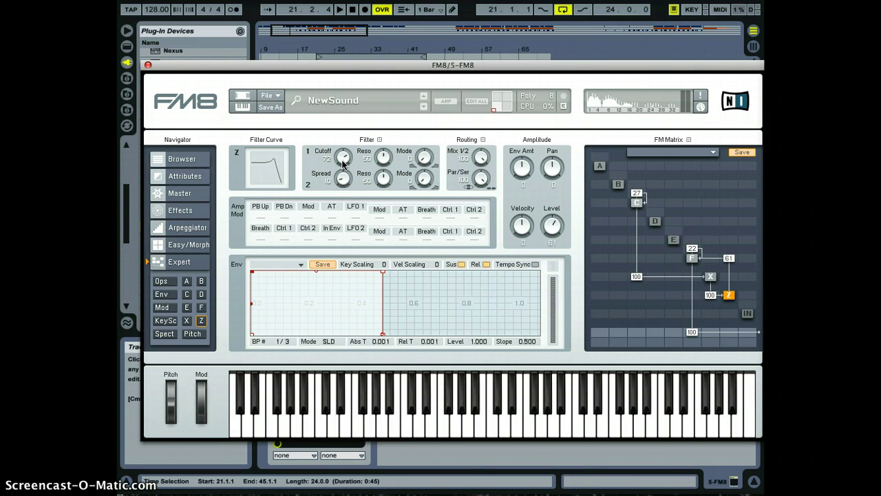
mouse_move(343, 163)
mouse_down()
mouse_move(343, 132)
mouse_move(344, 163)
mouse_up()
click(690, 258)
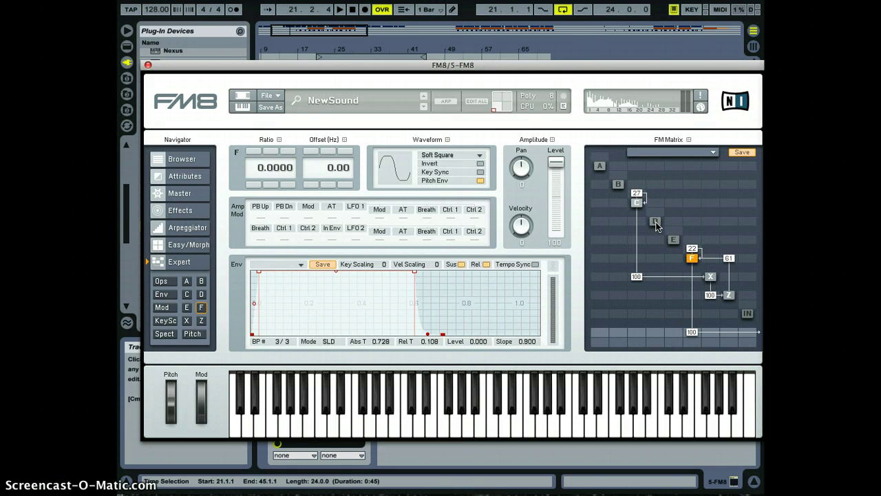
- Set operator D's waveform to Sawtooth and give it a feedback of 27
drag(655, 222, 655, 231)
click(657, 222)
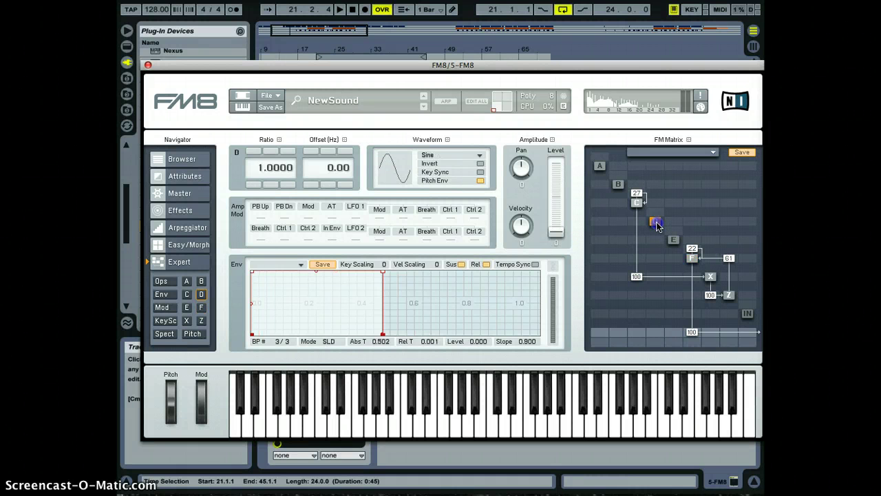
click(438, 155)
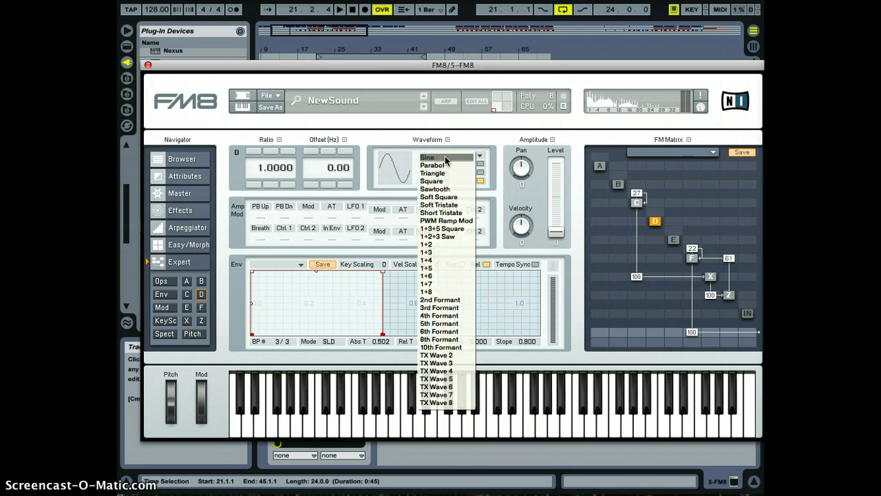
click(444, 188)
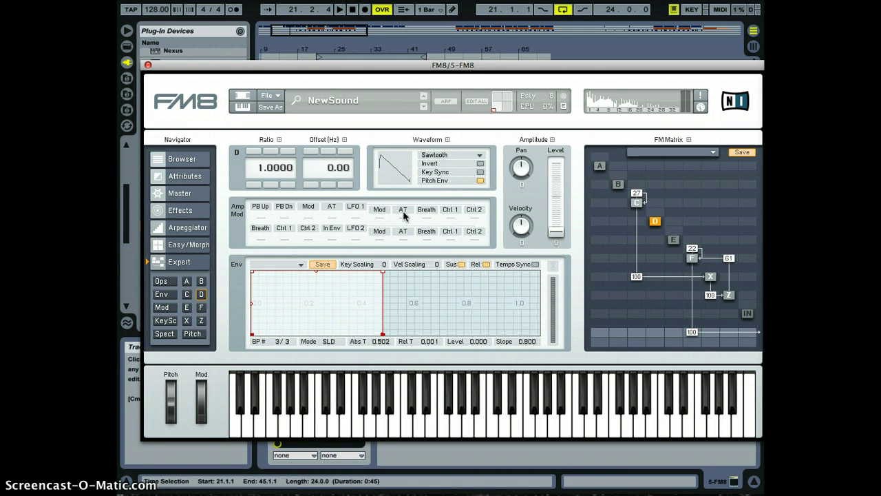
drag(659, 215, 659, 200)
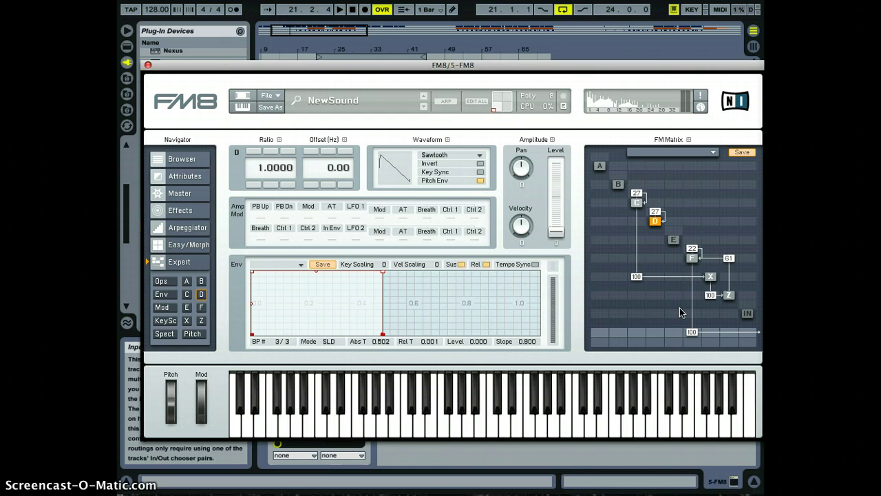
- Adjust operator C's frequency ratio and set operator D's ratio to 1.0030
click(637, 202)
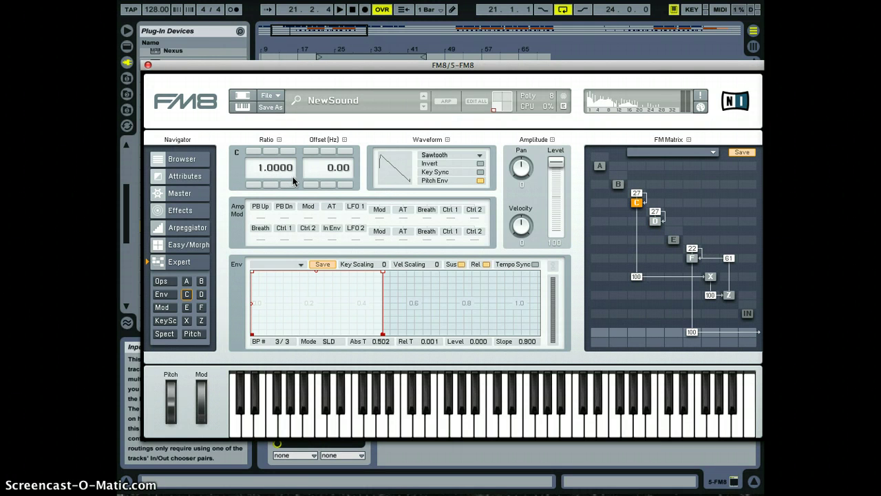
mouse_move(276, 177)
mouse_down()
mouse_move(261, 169)
mouse_move(294, 163)
mouse_move(284, 166)
mouse_up()
click(655, 221)
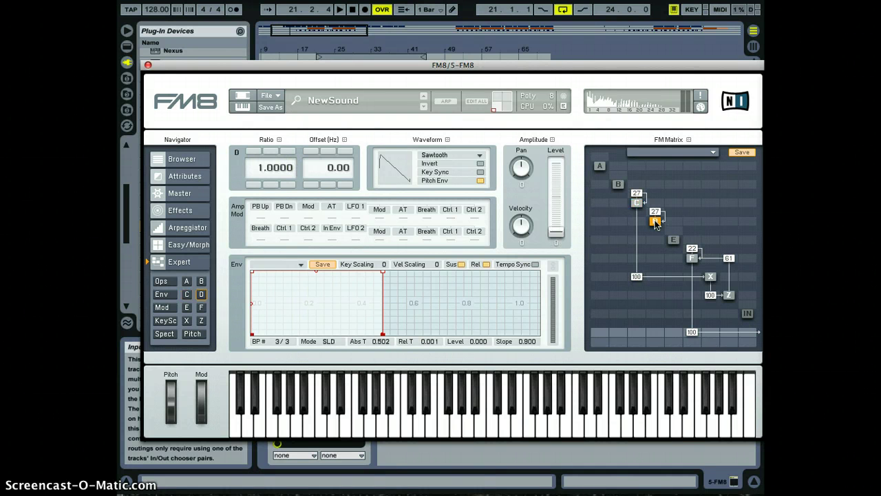
click(287, 170)
drag(291, 169, 291, 153)
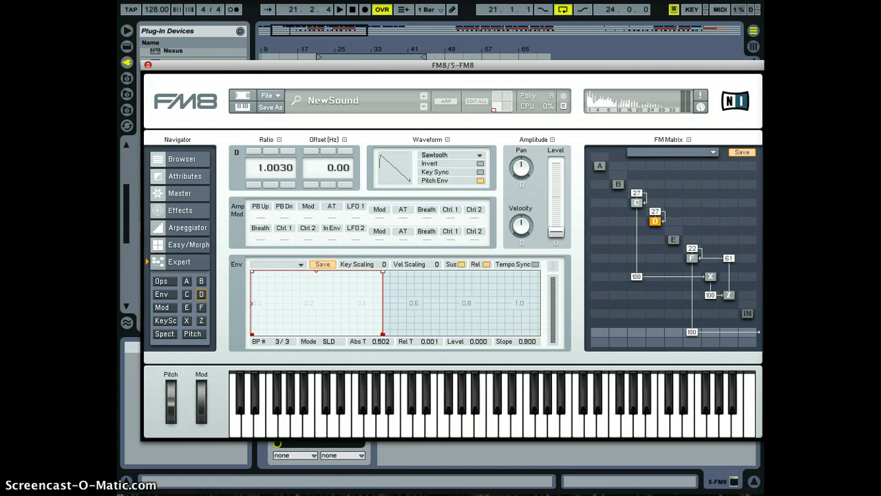
key(super+alt+p)
key(super+alt+p)
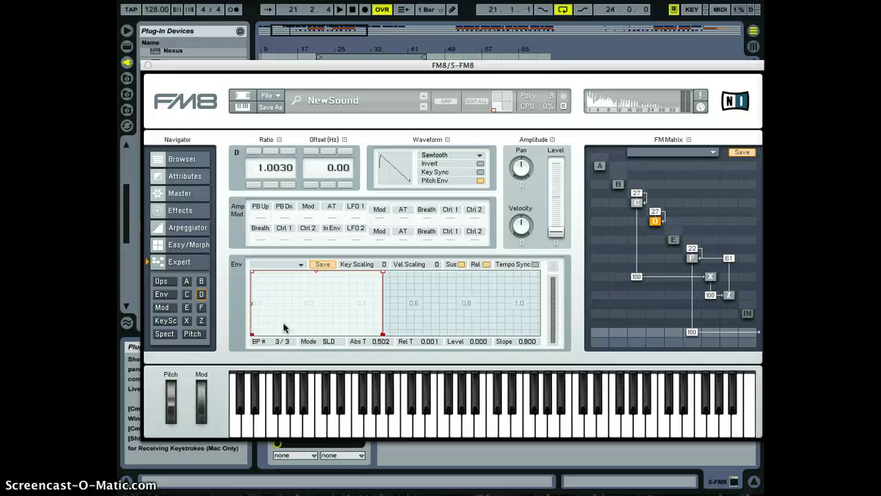
- Set operator X's saturator to asymmetry 100, gain 62 and level 86, keeping the FM8 editor open at the end
click(711, 278)
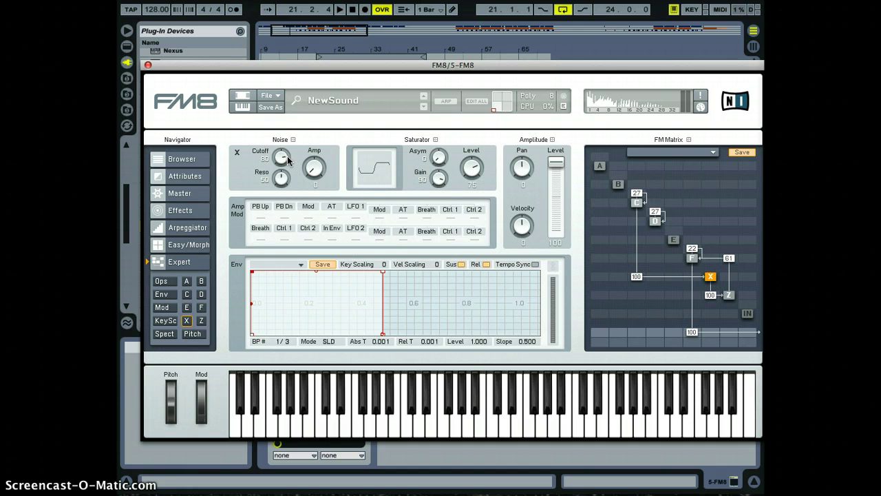
drag(439, 158, 441, 30)
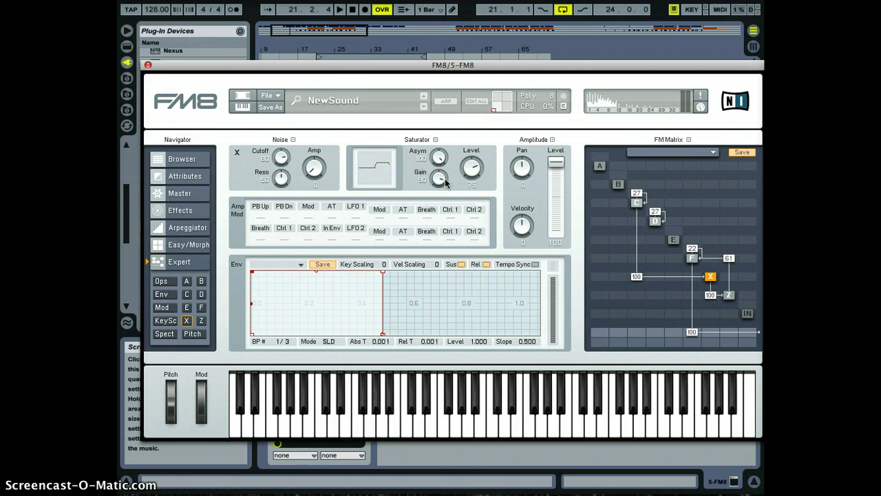
drag(446, 182, 444, 198)
drag(473, 172, 475, 158)
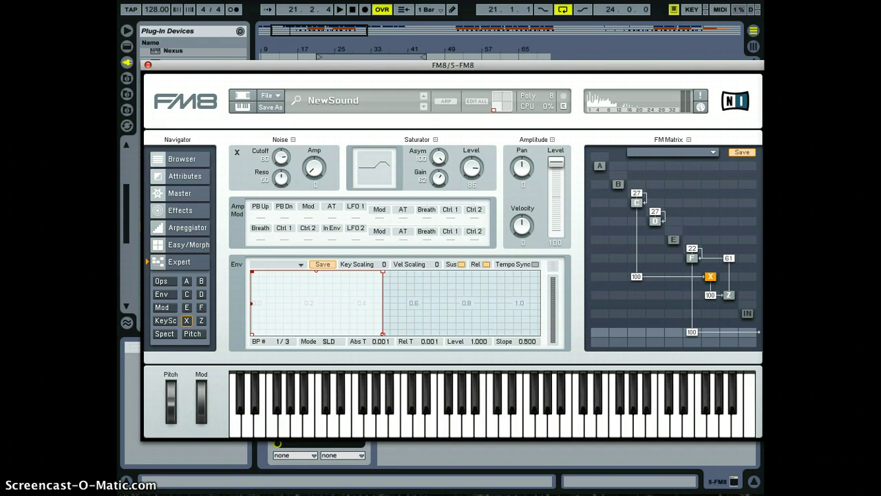
key(ctrl+alt+p)
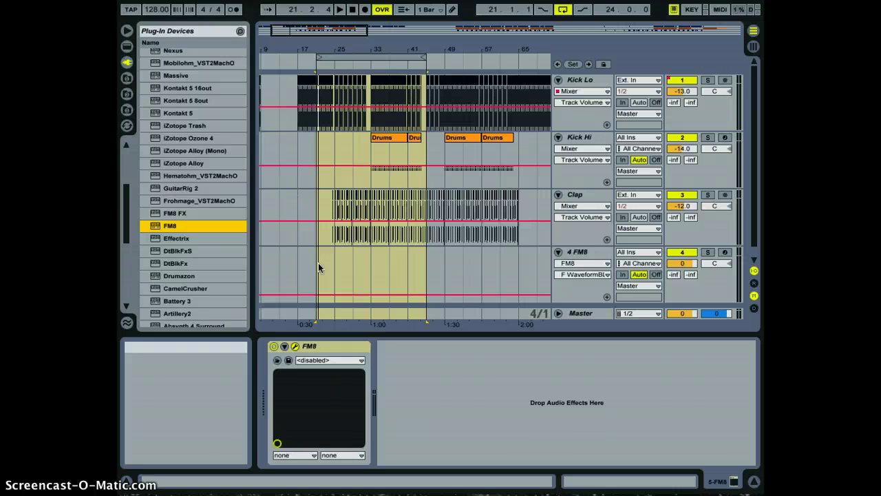
click(295, 346)
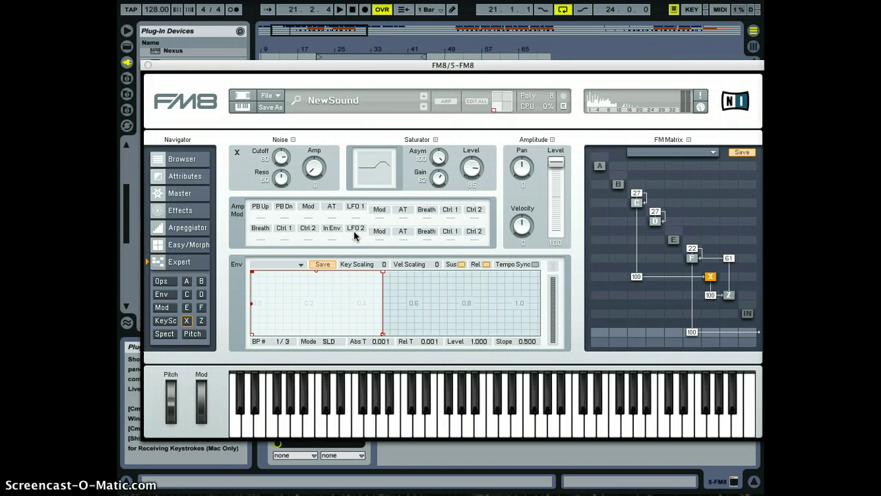
- Set operator Z's first filter to resonance 81 and mode 66, and its second filter to resonance 66 and mode 100
click(728, 296)
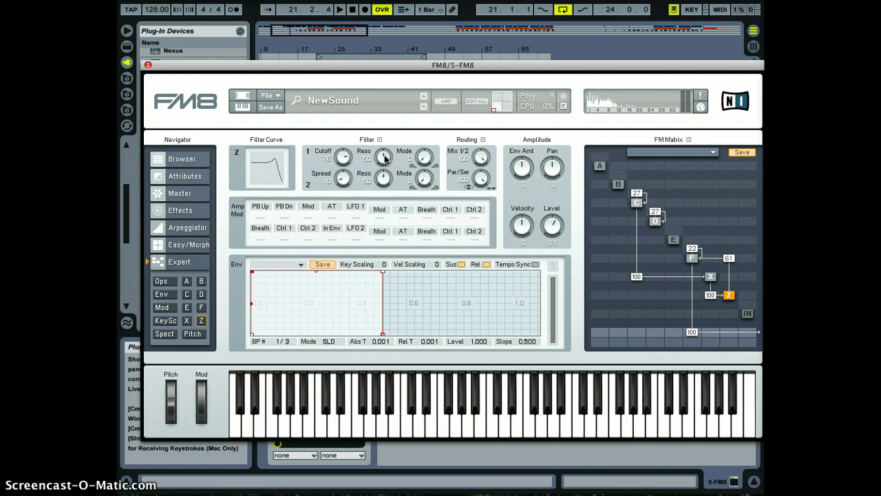
drag(384, 157, 422, 110)
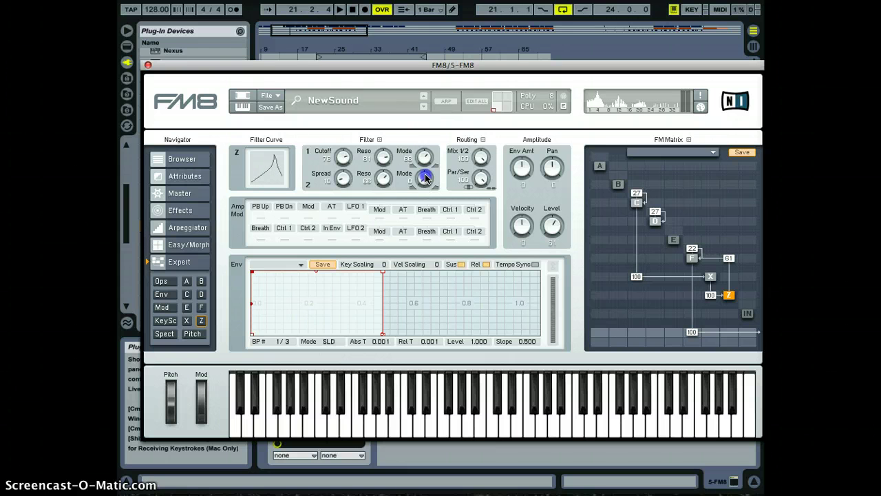
drag(425, 179, 430, 67)
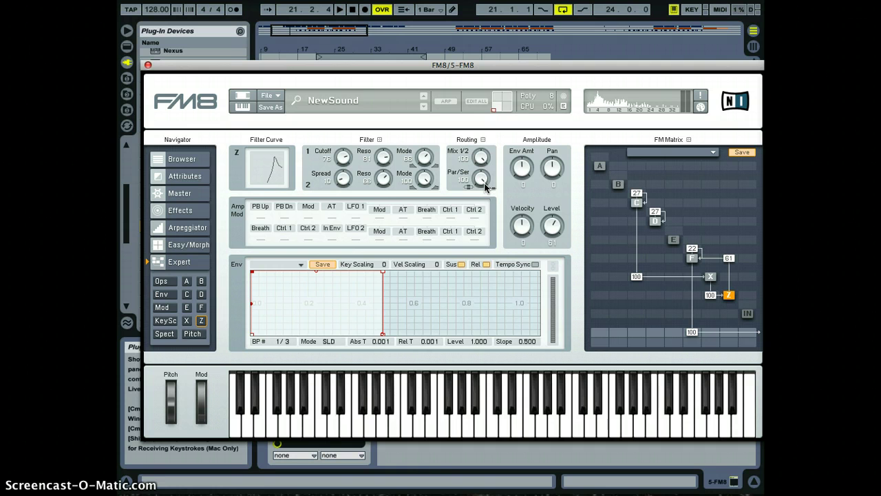
drag(485, 187, 486, 182)
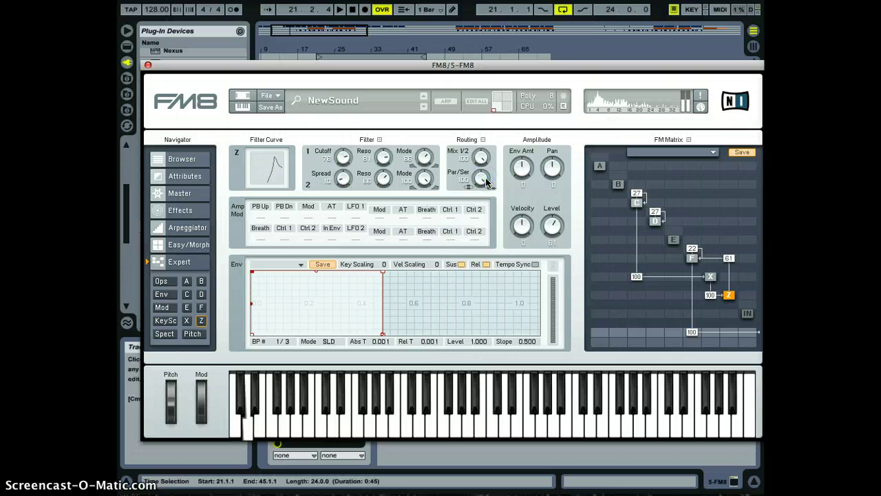
- Shift the computer keyboard's octave down and up while auditioning the sound
key(z)
key(x)
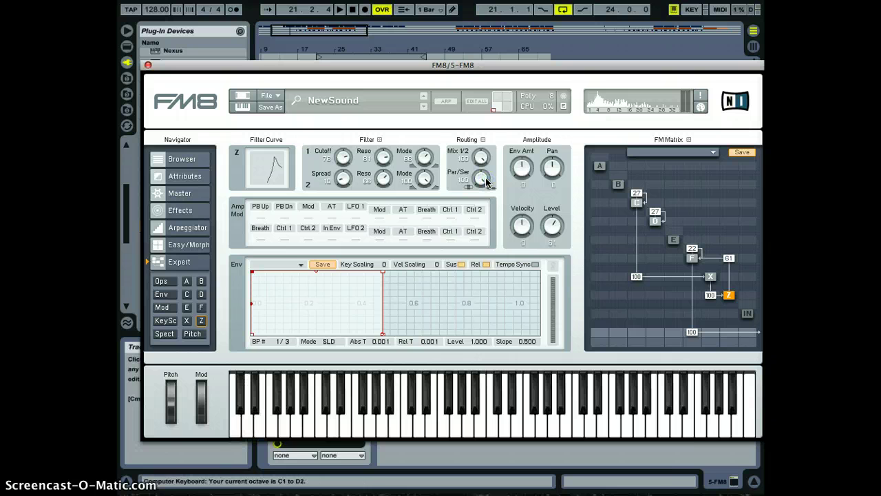
key(z)
key(x)
key(x)
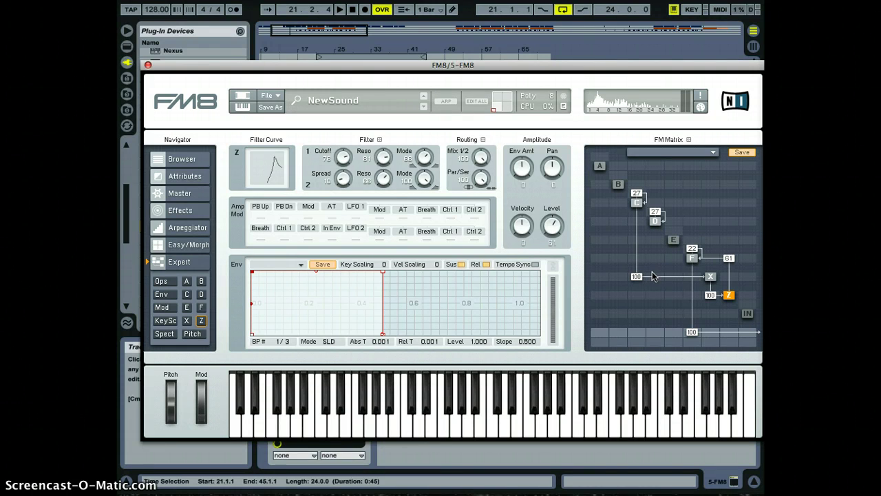
- Route operator D into operator X at 100 in the FM matrix and play a test note
drag(650, 276, 655, 138)
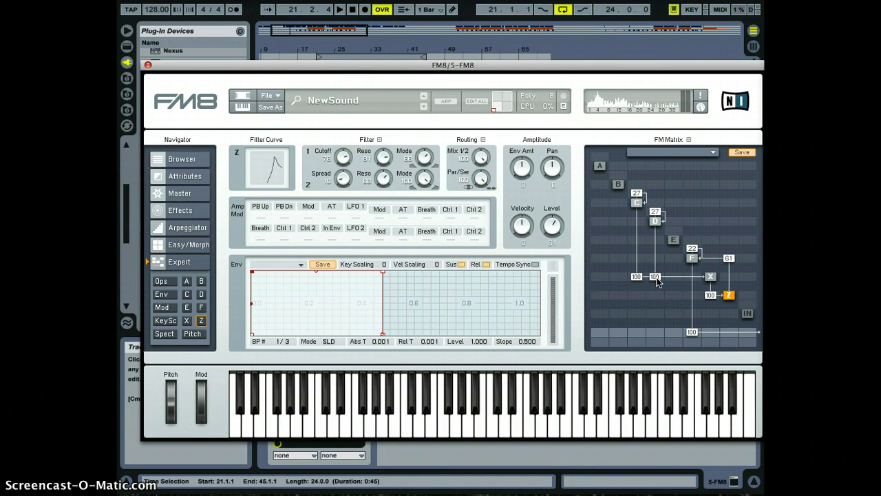
key(d)
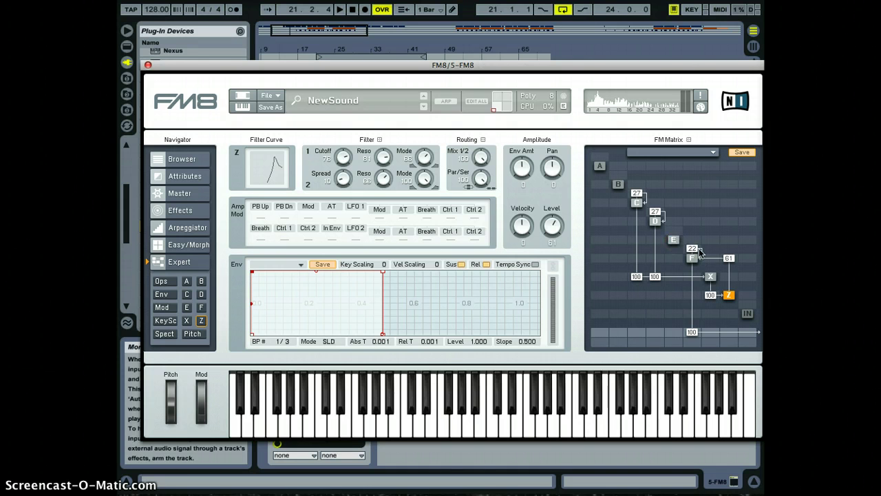
- Turn on operator E with a Soft Square waveform, a ratio of 0.1000 and a feedback of 23
click(672, 241)
click(673, 243)
click(673, 241)
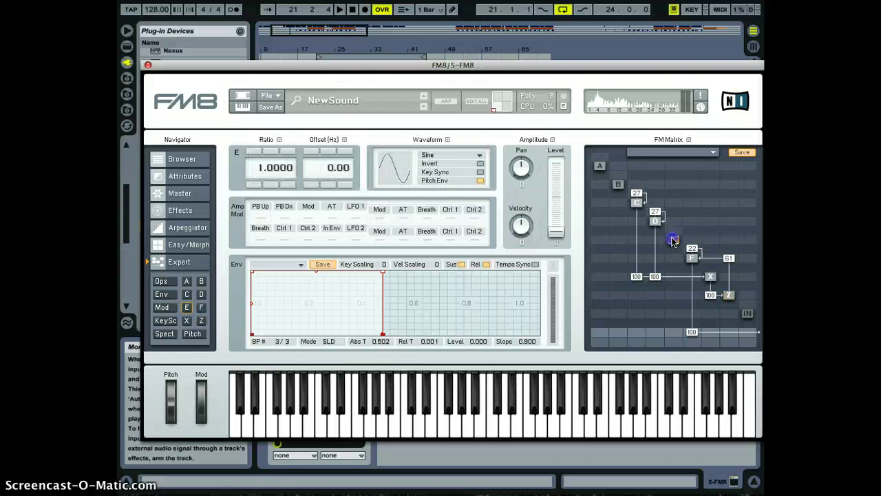
click(438, 157)
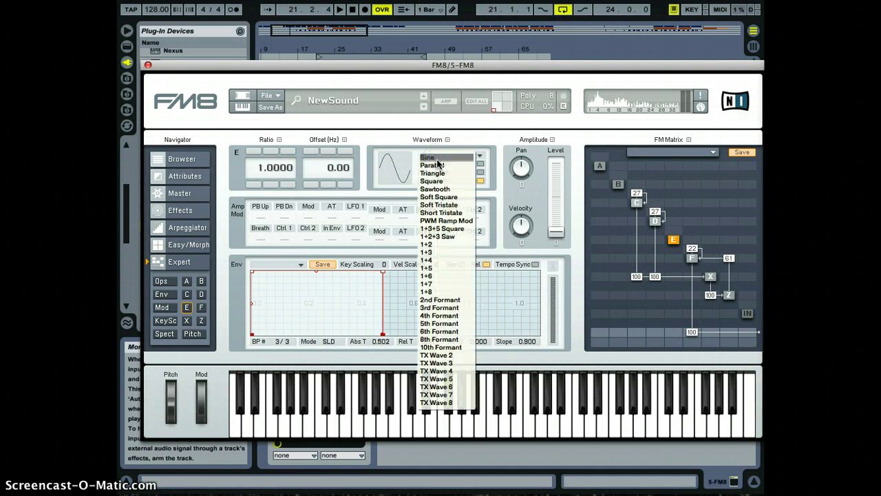
click(456, 198)
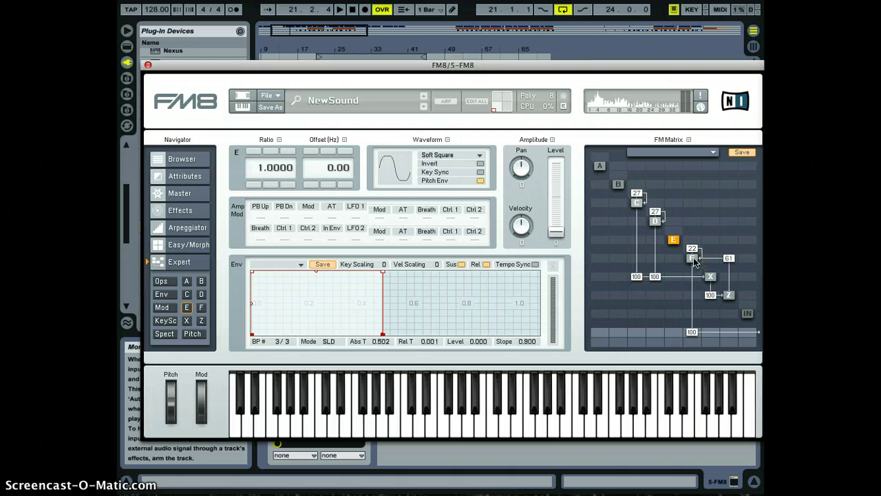
drag(261, 169, 260, 173)
drag(678, 234, 684, 216)
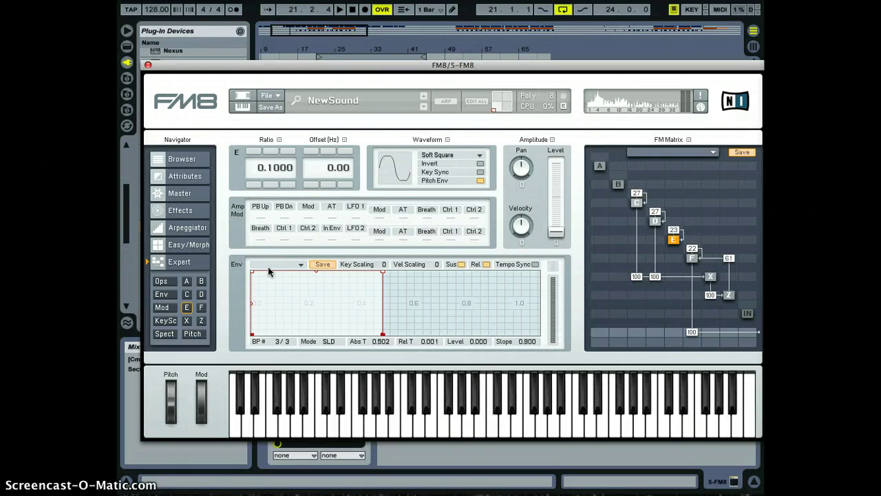
- Shape operator E's envelope with an attack time of about 0.030 and a release time of about 0.063
drag(252, 273, 259, 274)
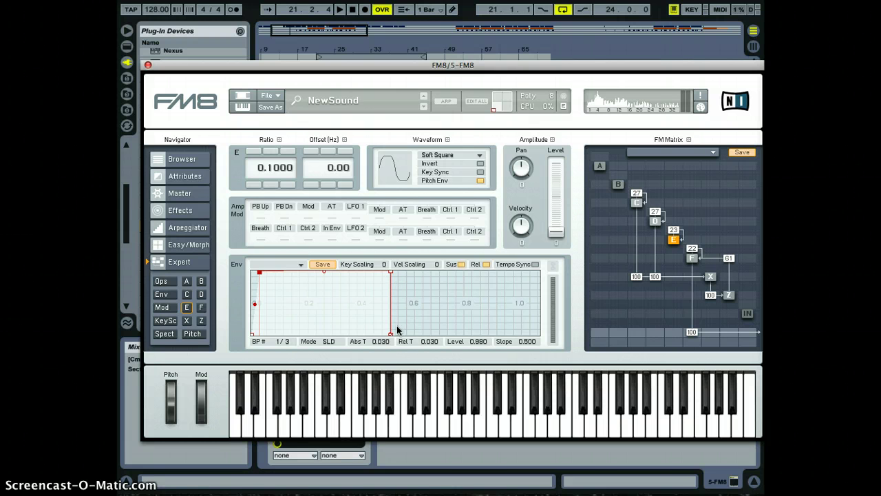
drag(391, 334, 407, 343)
- Route operator Z into operator E at 60 and send operator E to the output at 100
drag(727, 239, 736, 203)
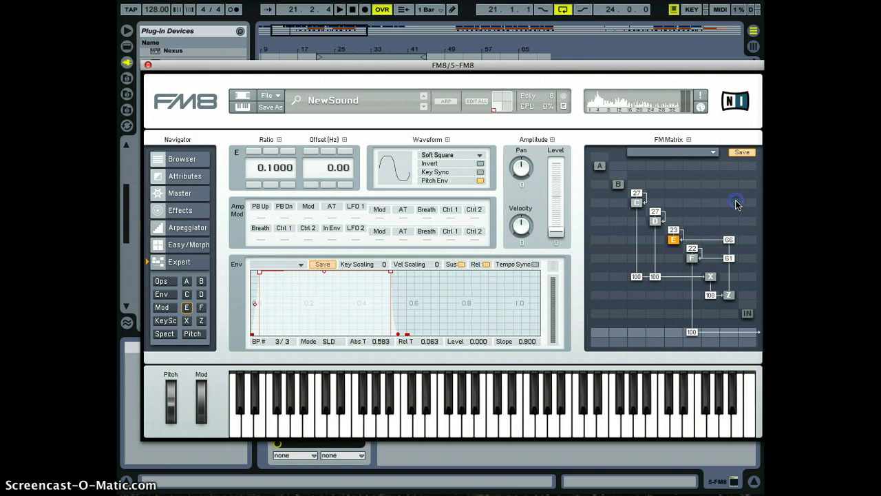
drag(731, 243, 731, 246)
drag(674, 337, 677, 260)
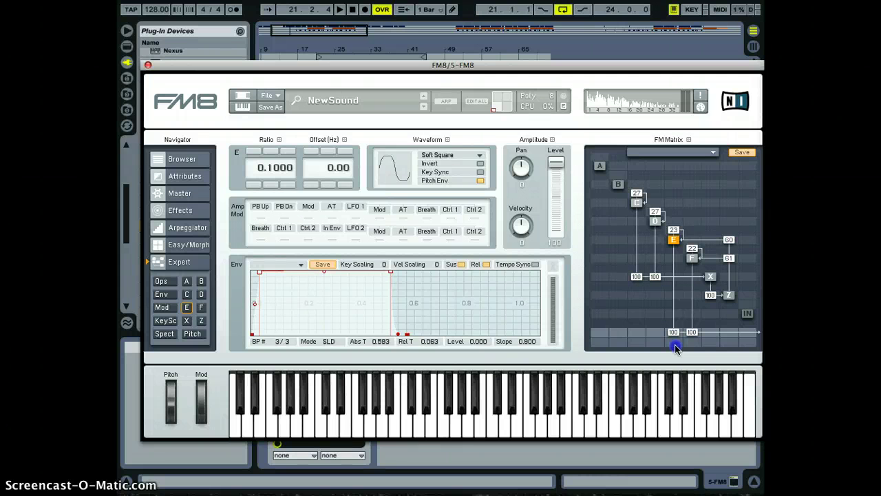
- Pan operator E's output to -97 and operator F's output to 97
drag(675, 343, 678, 372)
drag(693, 340, 711, 311)
click(692, 342)
click(693, 343)
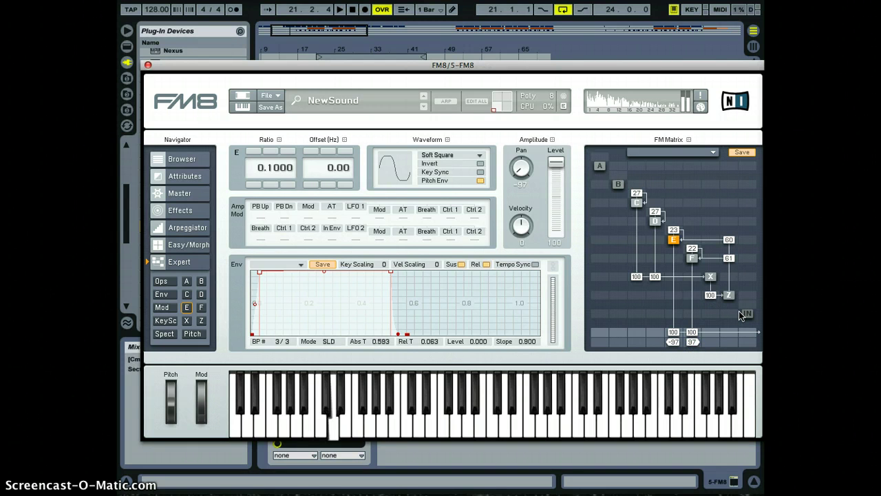
- Set operator E's feedback to 22
click(677, 231)
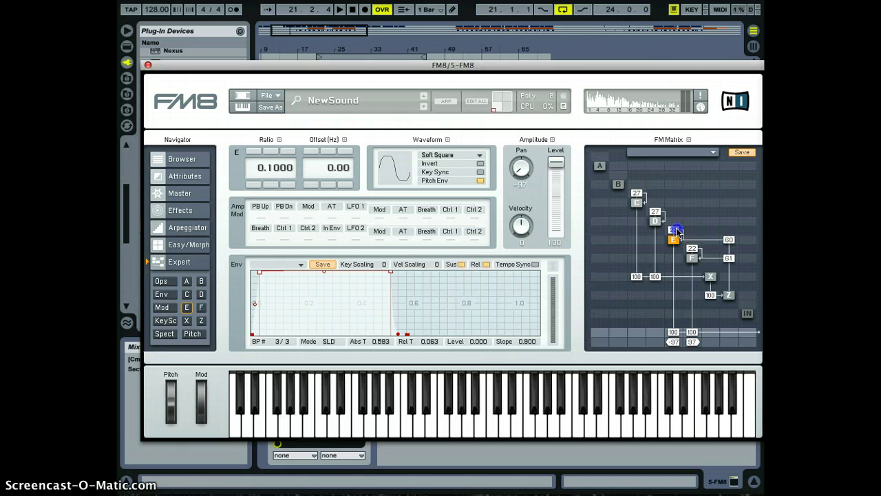
drag(677, 231, 678, 234)
- In the modulation matrix, remove the LFO 1 Mod routing to Pitch and route LFO 1 to operator Z at 20
click(161, 280)
click(162, 294)
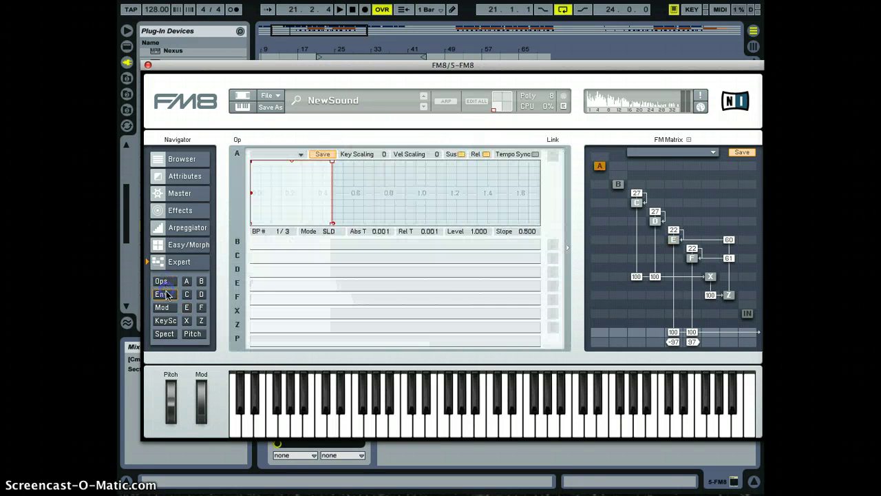
click(162, 307)
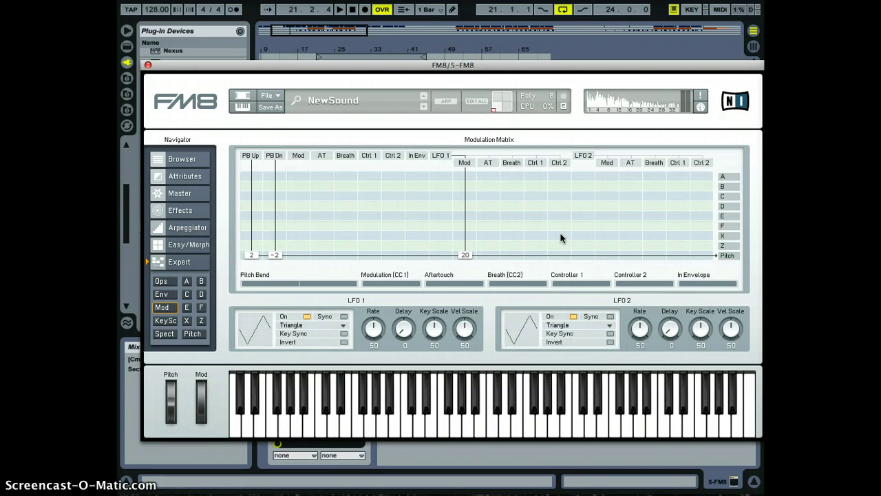
click(468, 254)
drag(468, 257, 470, 256)
click(466, 253)
drag(466, 253, 448, 242)
click(443, 246)
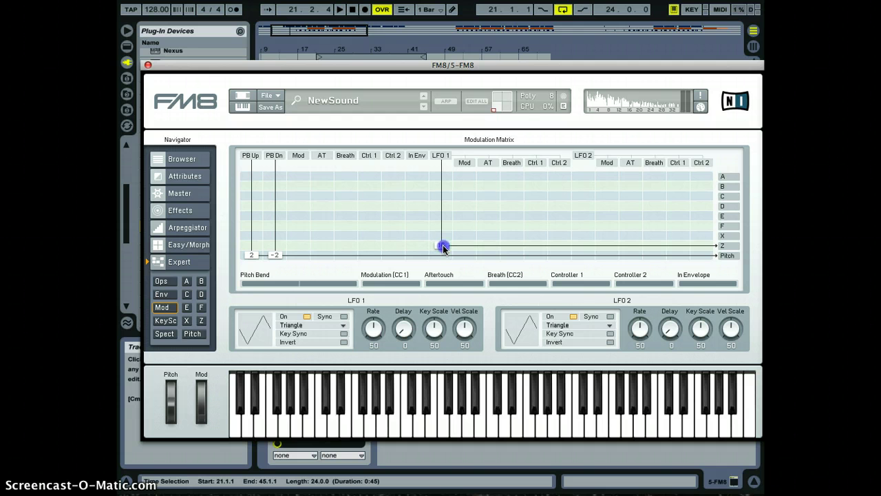
- Audition the LFO-modulated sound with several notes, lowering the computer keyboard's octave to C1 to D2
key(a)
key(z)
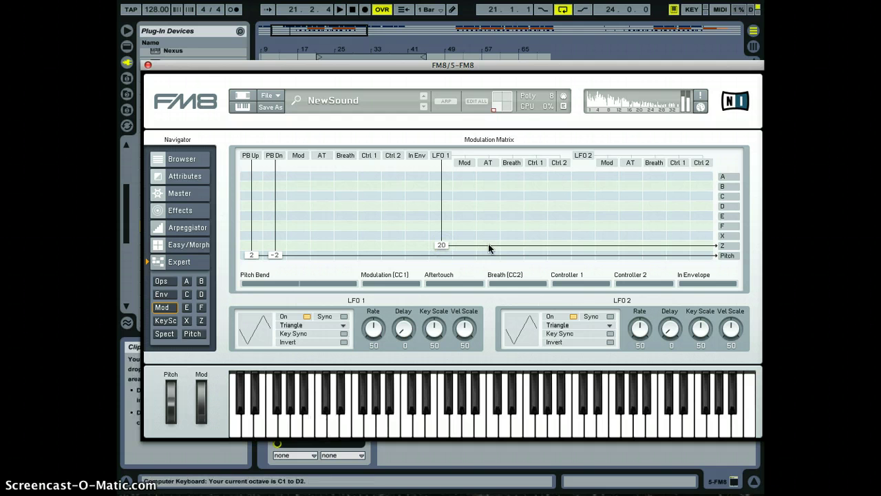
key(a)
key(a)
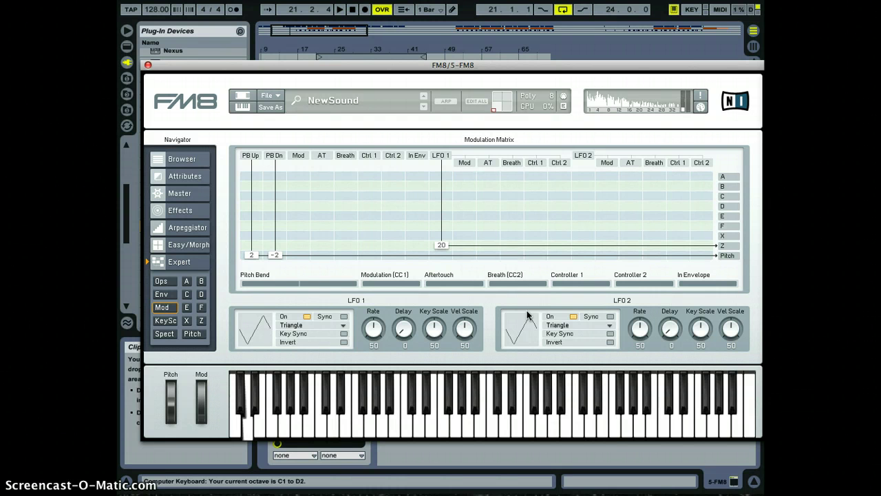
key(d)
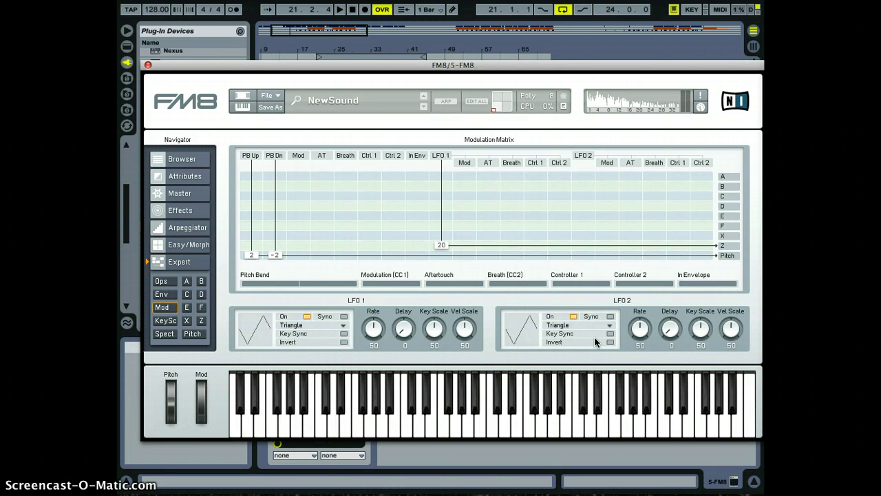
key(f)
key(a)
- Enable the Shelving EQ effect and slightly boost its high shelf
click(176, 211)
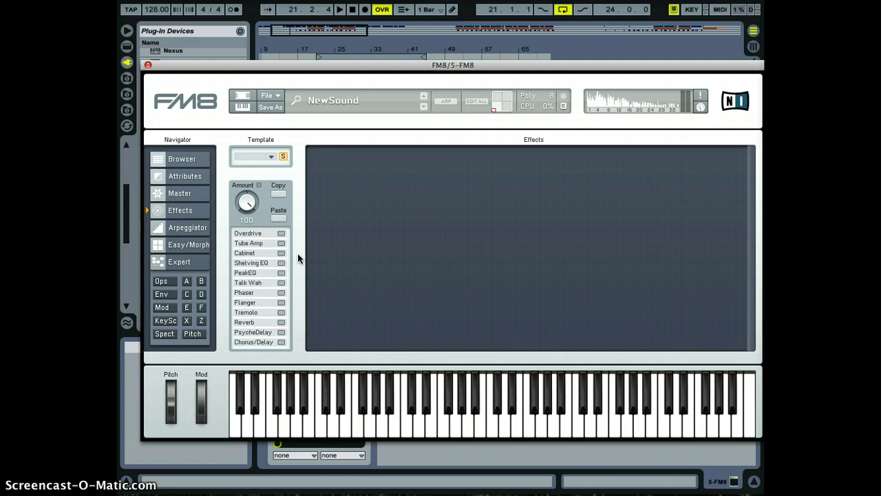
click(254, 262)
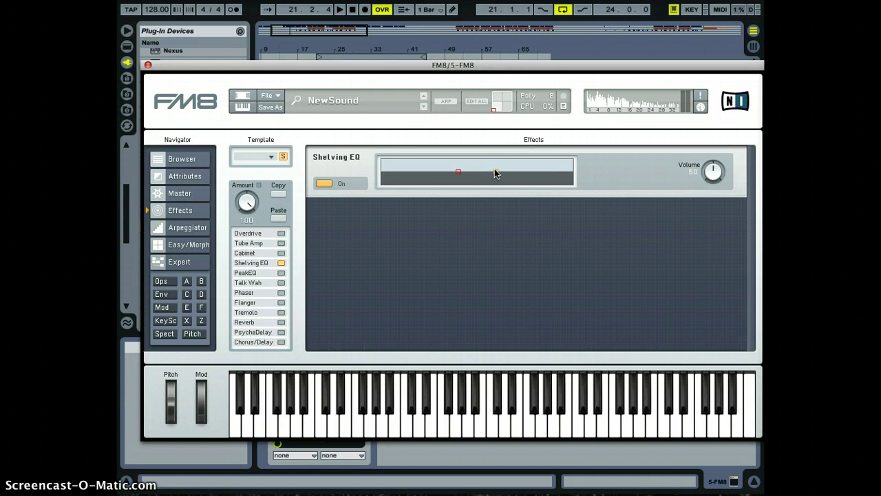
drag(494, 172, 496, 165)
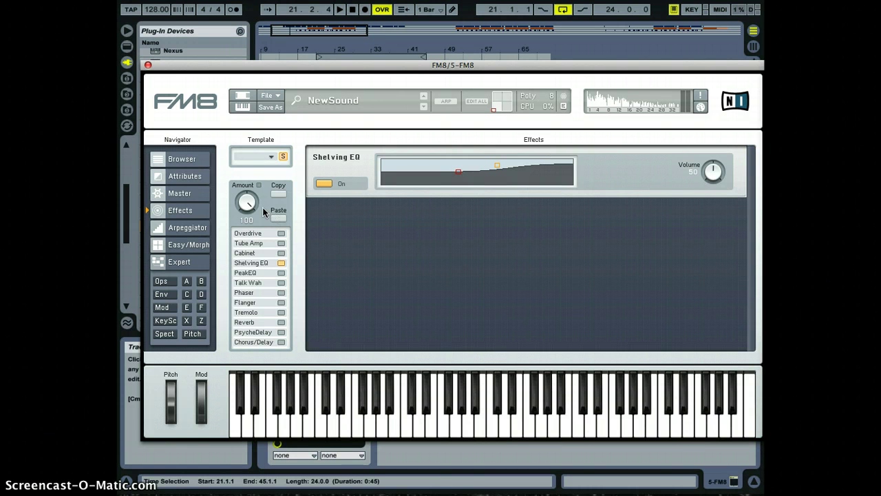
- Open operator Z's settings
click(201, 320)
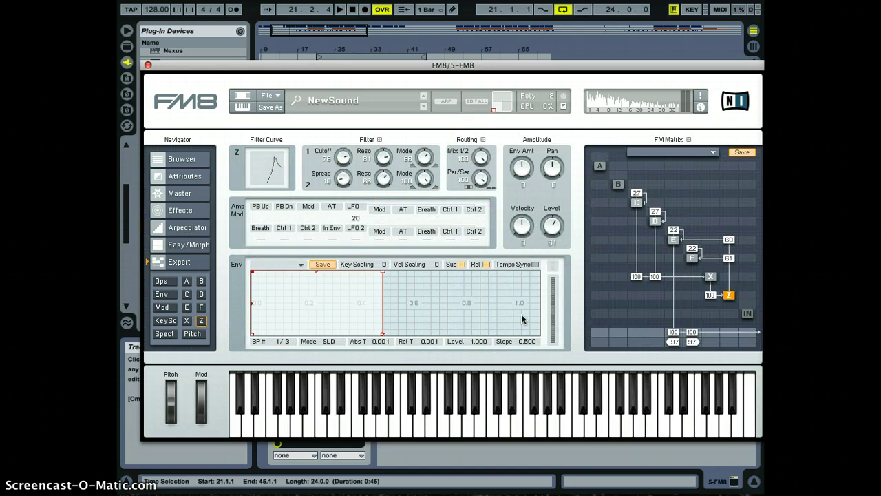